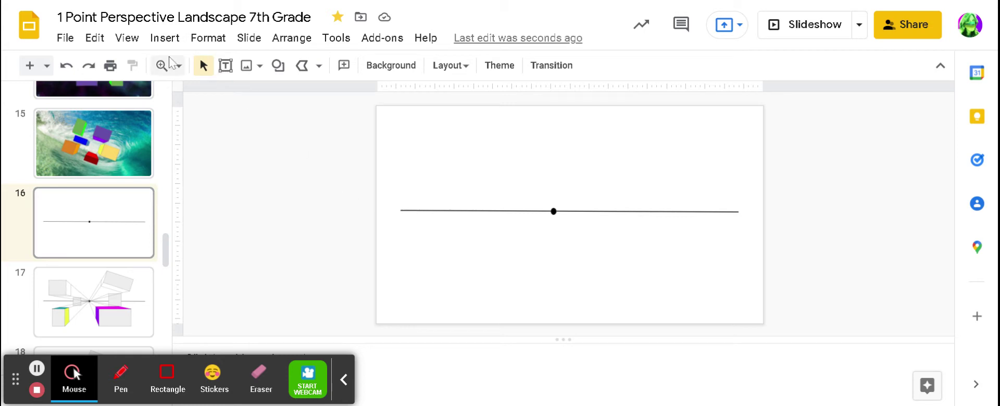
Draw a rectangle above the horizon line, to the left of the vanishing point
click(173, 42)
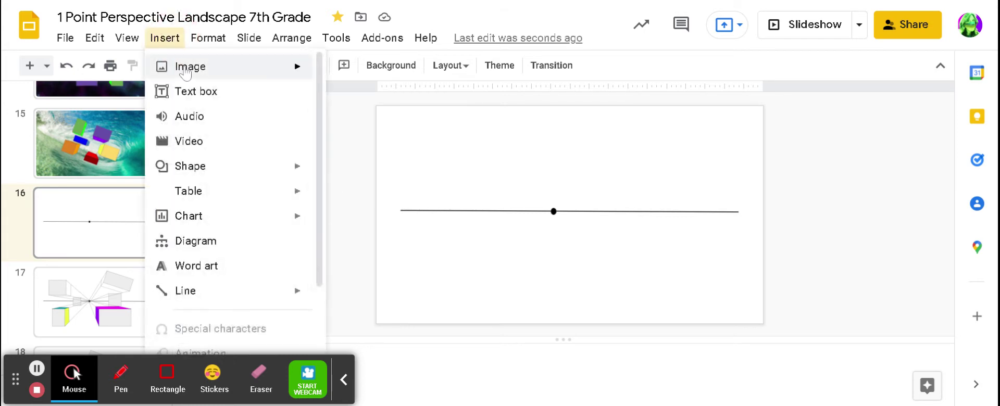
mouse_move(201, 172)
mouse_move(403, 171)
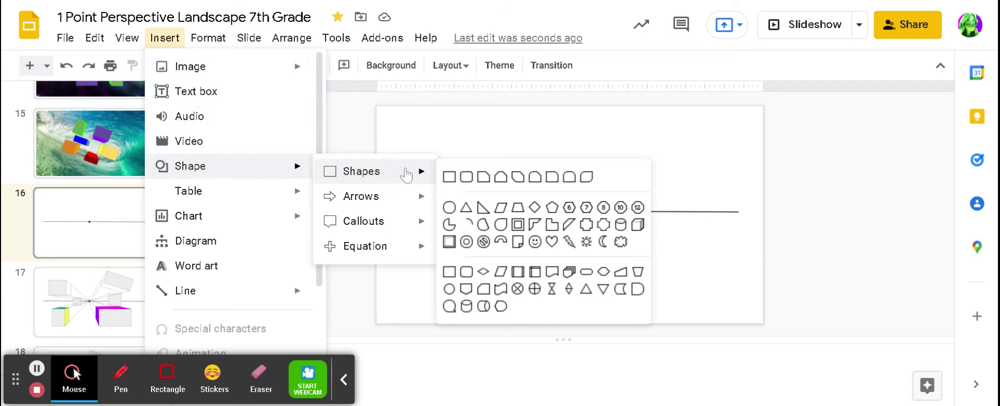
click(448, 178)
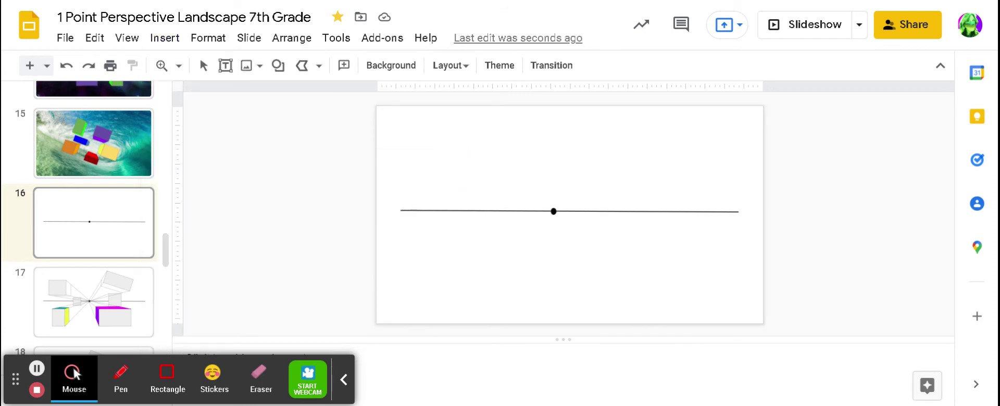
drag(430, 141, 496, 186)
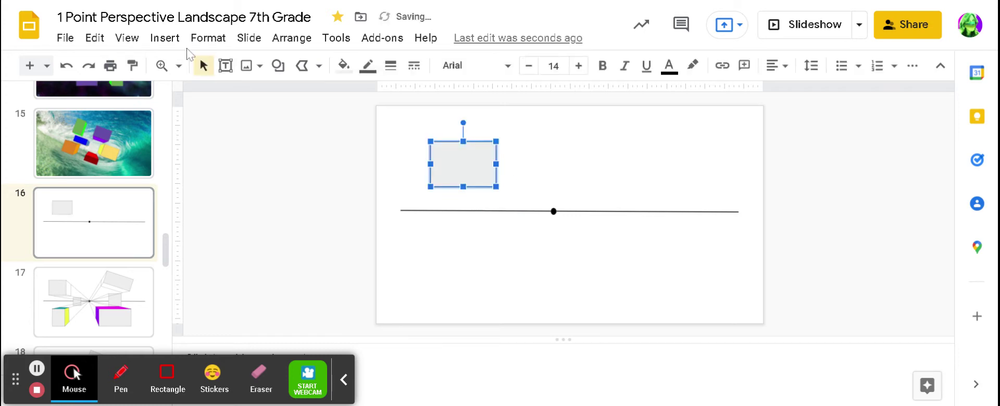
Draw a triangle below the horizon line, right of the vanishing point, and rotate it slightly clockwise
click(164, 37)
mouse_move(198, 167)
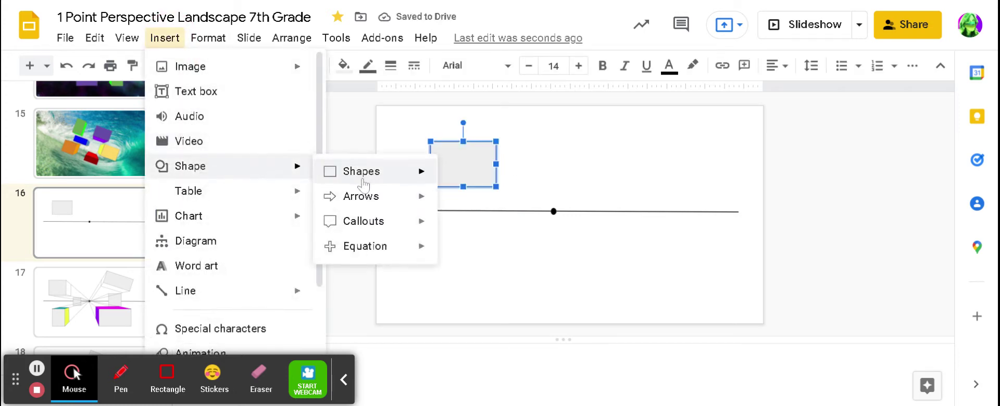
mouse_move(409, 178)
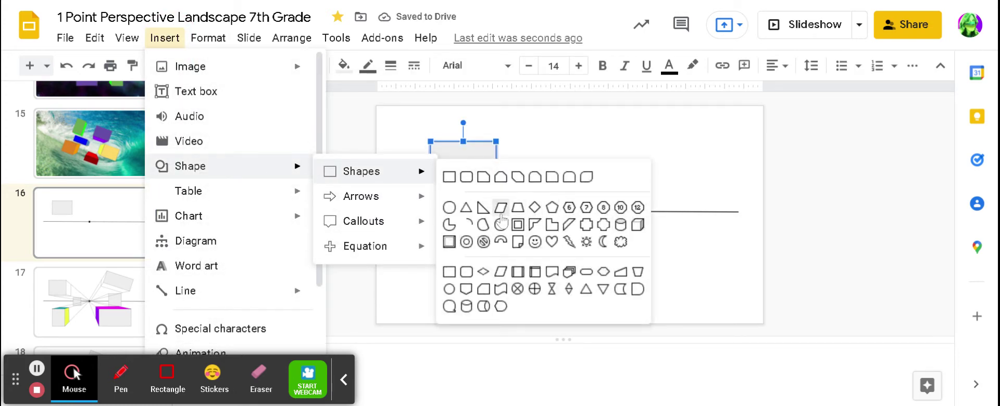
click(467, 208)
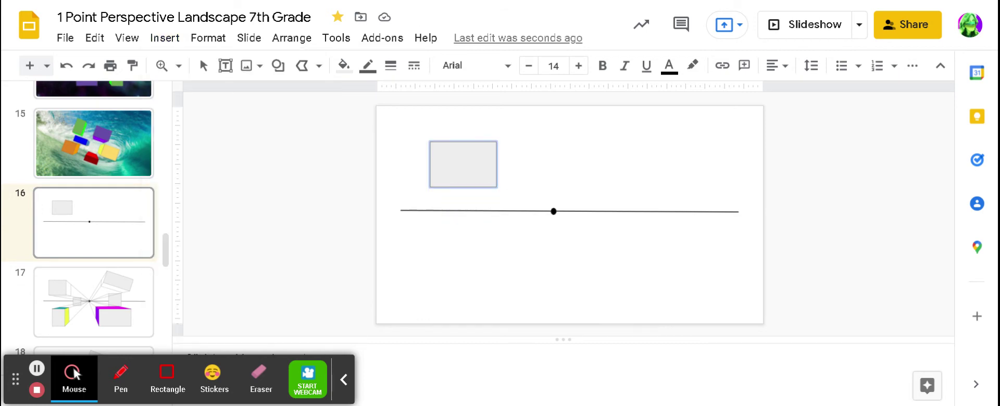
drag(641, 233, 704, 285)
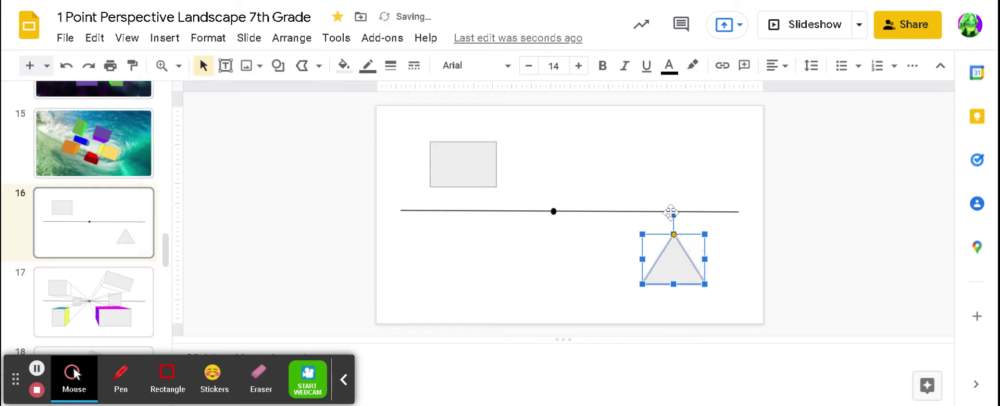
mouse_move(673, 215)
mouse_down()
mouse_move(698, 208)
mouse_move(641, 218)
mouse_move(682, 214)
mouse_up()
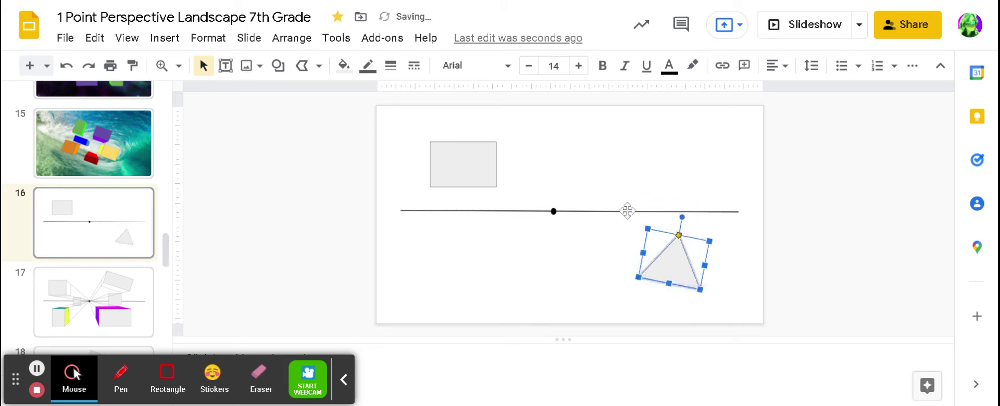
click(289, 138)
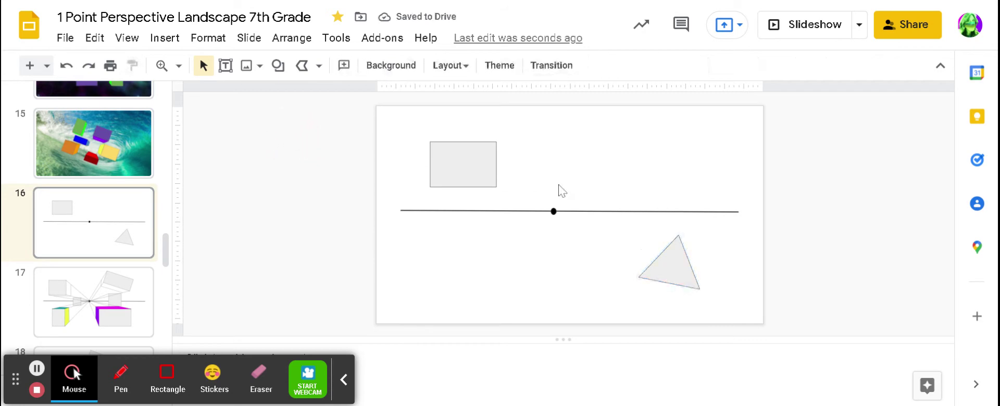
Rotate the rectangle above the horizon slightly counterclockwise and nudge it upward
click(136, 41)
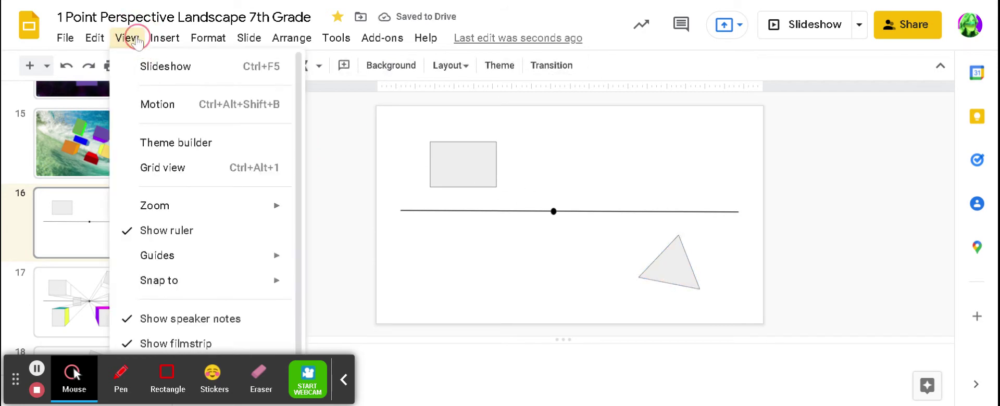
click(177, 208)
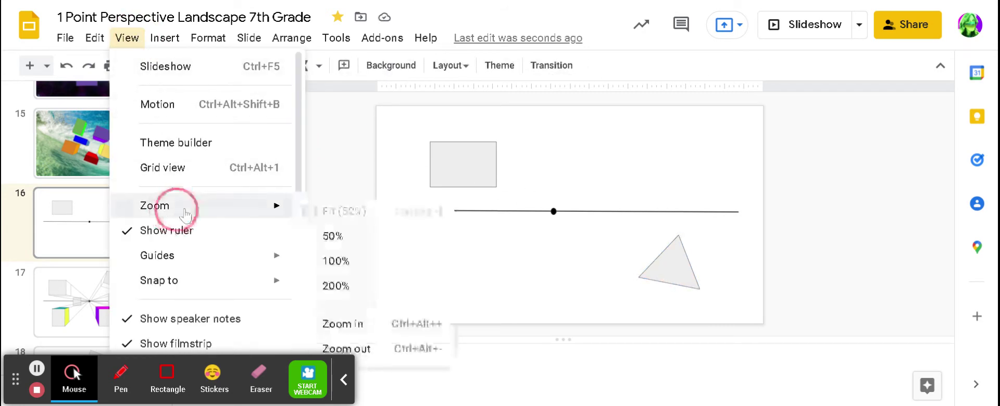
click(346, 264)
scroll(417, 245, up, 2)
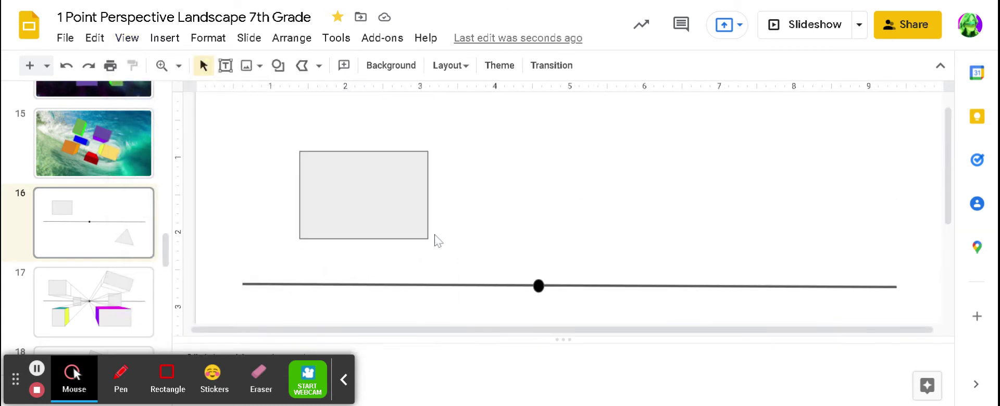
click(319, 65)
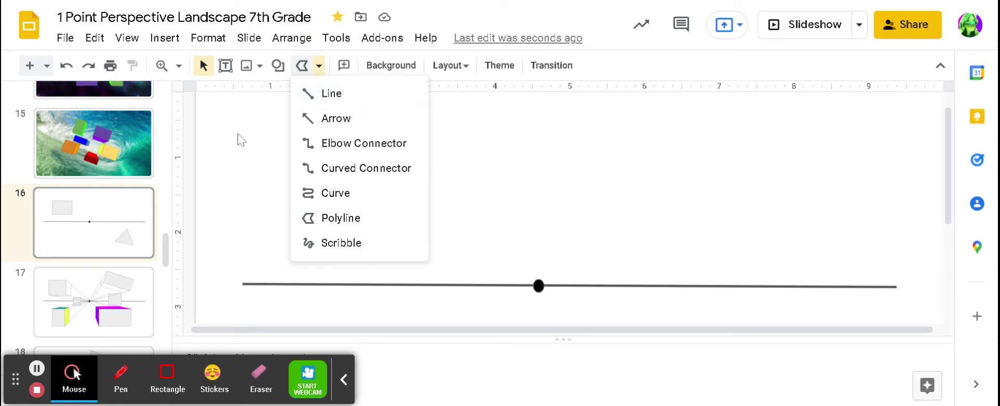
click(243, 146)
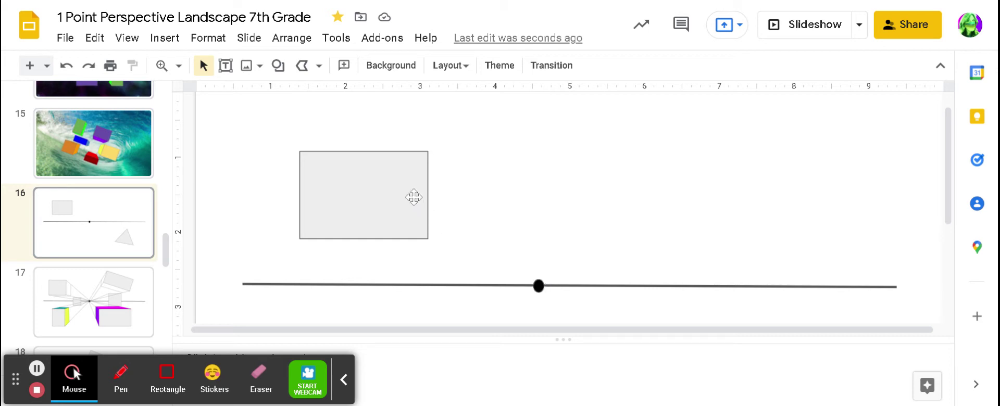
click(408, 196)
click(354, 128)
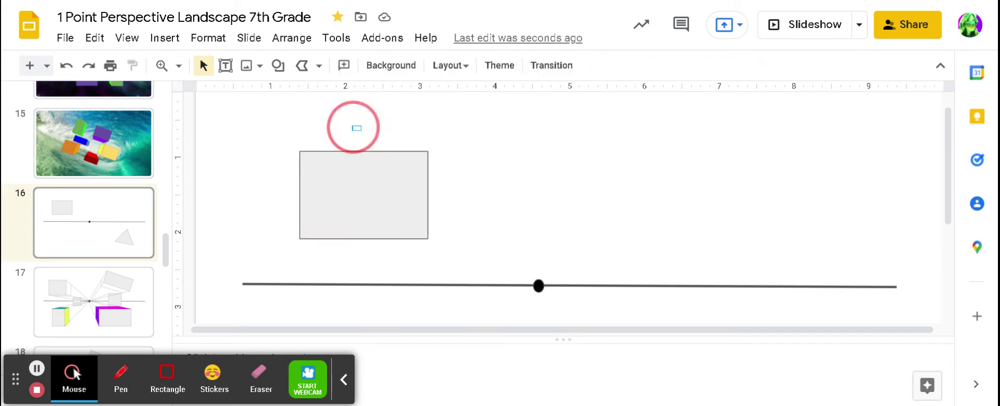
click(396, 165)
drag(363, 133, 355, 126)
click(400, 169)
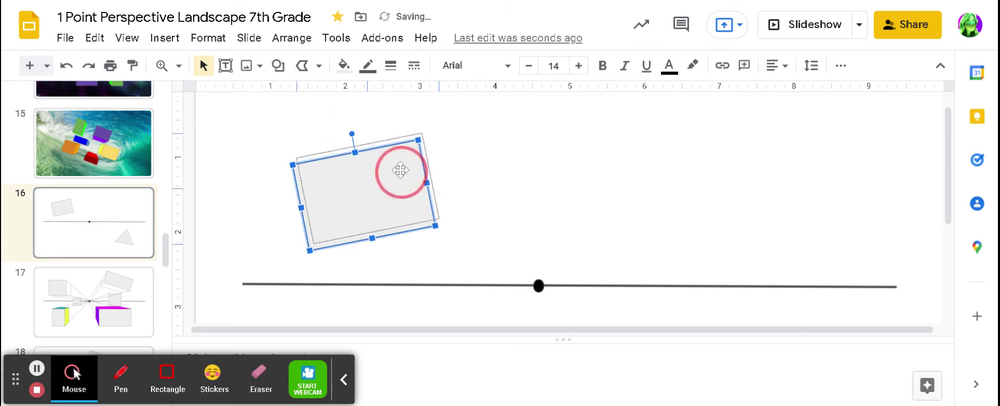
Draw straight lines from the rectangle's upper-right and lower-right corners to the vanishing point
click(319, 66)
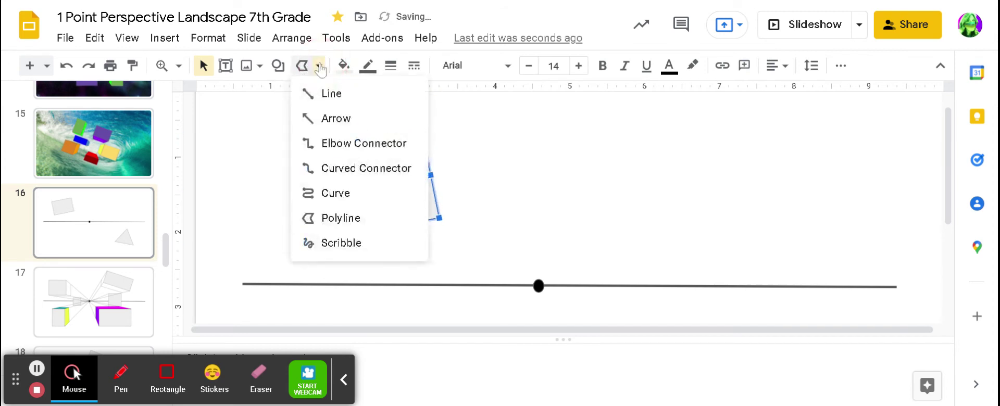
click(330, 97)
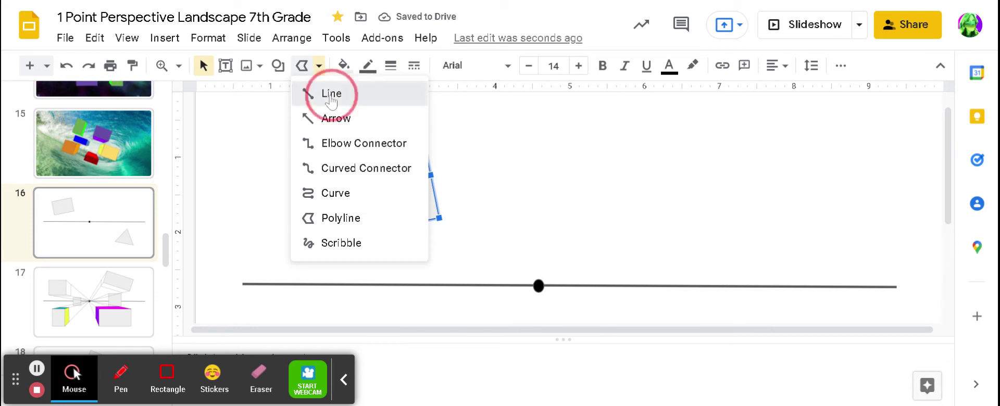
mouse_move(422, 132)
mouse_down()
mouse_move(509, 223)
mouse_move(542, 282)
mouse_up()
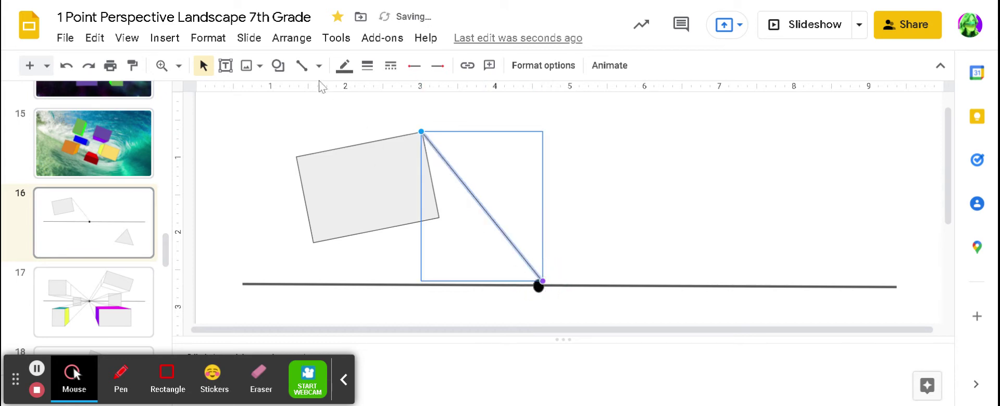
click(319, 67)
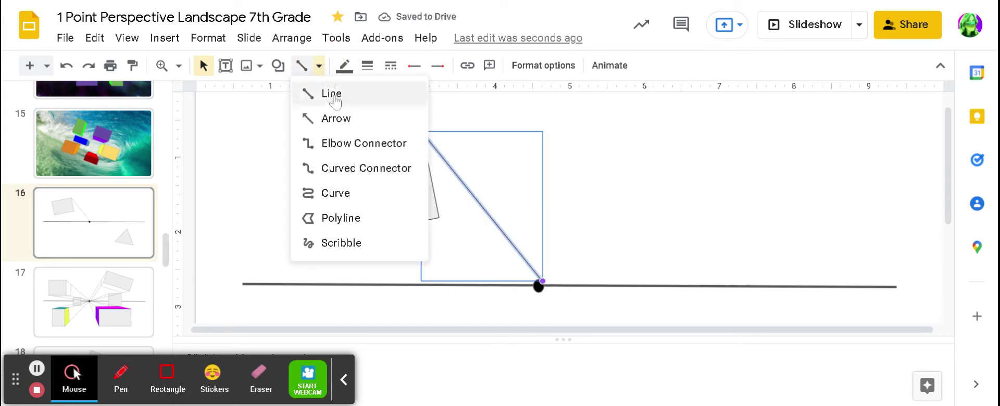
click(332, 93)
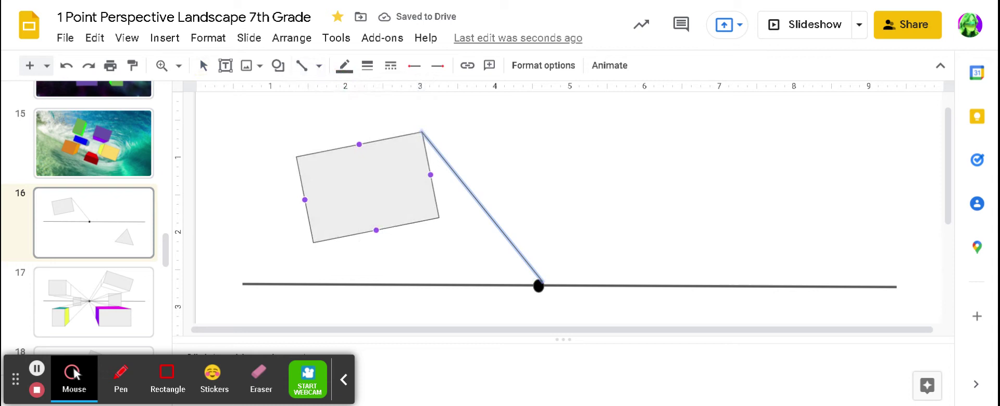
drag(439, 216, 534, 286)
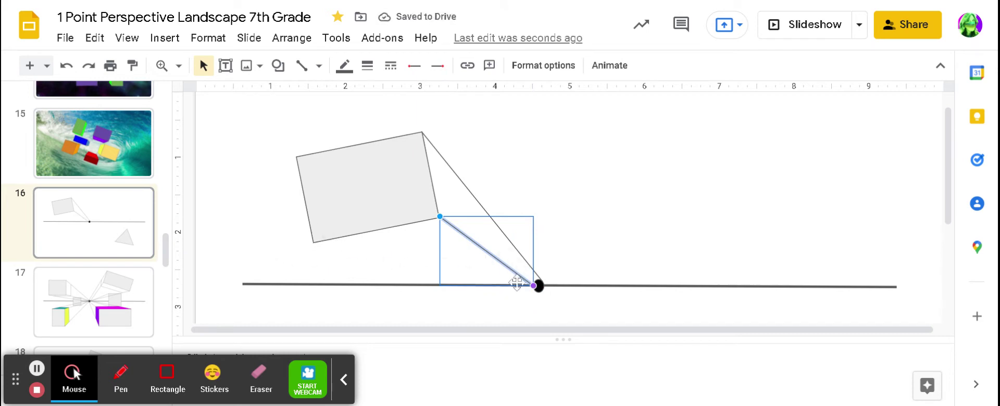
Draw a straight line from the rectangle's lower-left corner to the vanishing point
click(320, 70)
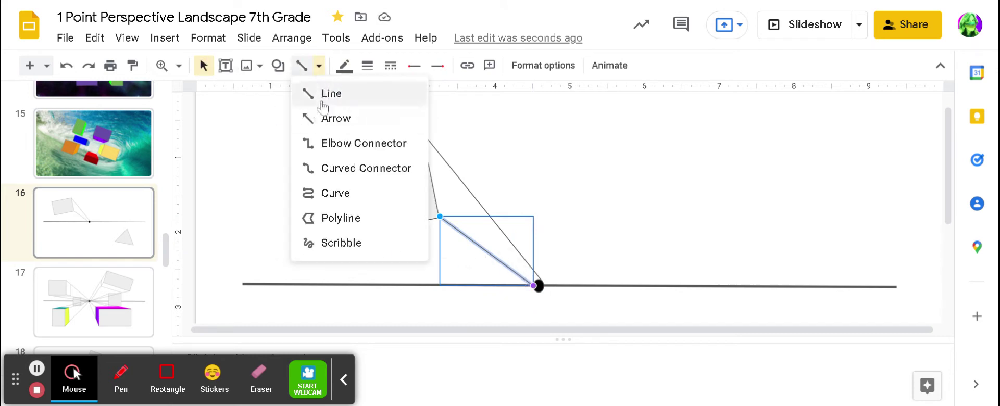
click(330, 95)
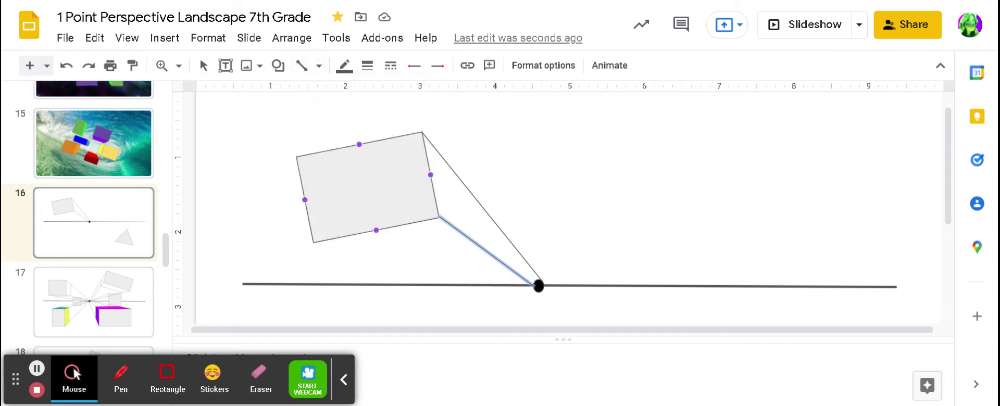
mouse_move(312, 242)
mouse_down()
mouse_move(387, 318)
mouse_move(495, 286)
mouse_move(539, 287)
mouse_up()
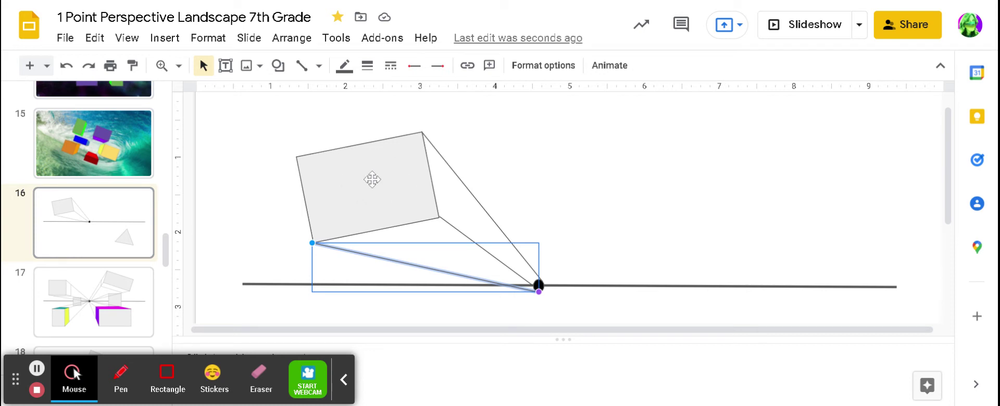
click(247, 136)
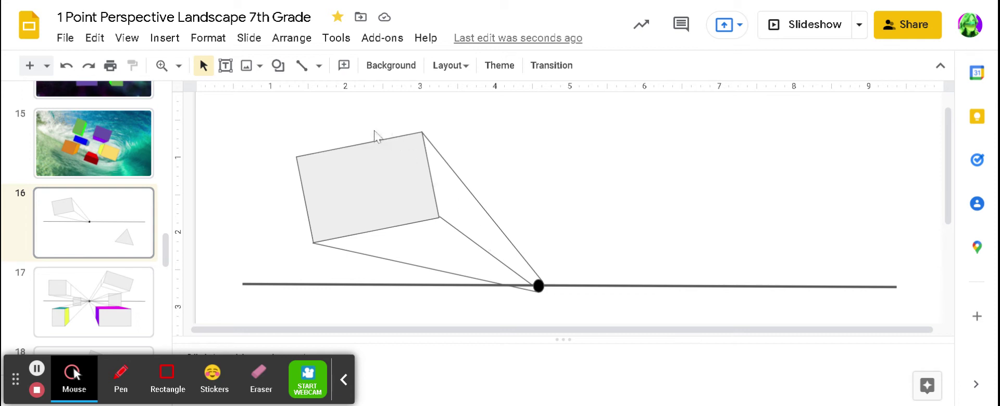
Draw a straight line from the triangle's left corner to the vanishing point
scroll(750, 206, down, 4)
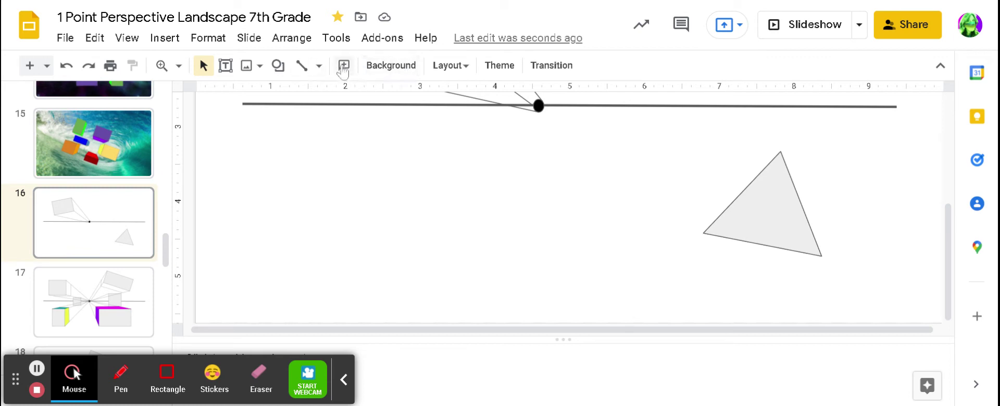
click(319, 66)
click(320, 94)
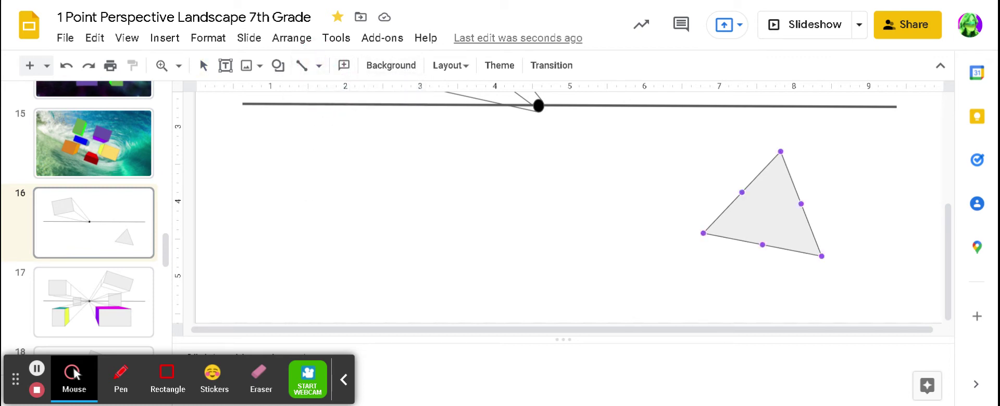
click(703, 232)
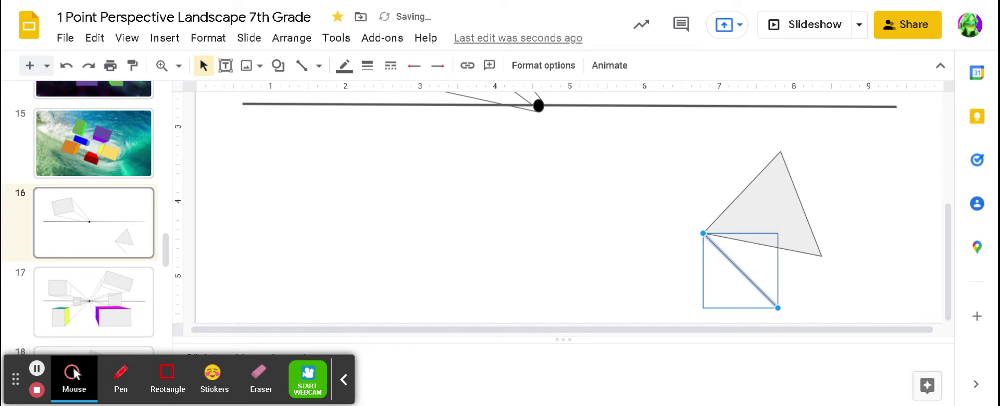
drag(778, 308, 539, 108)
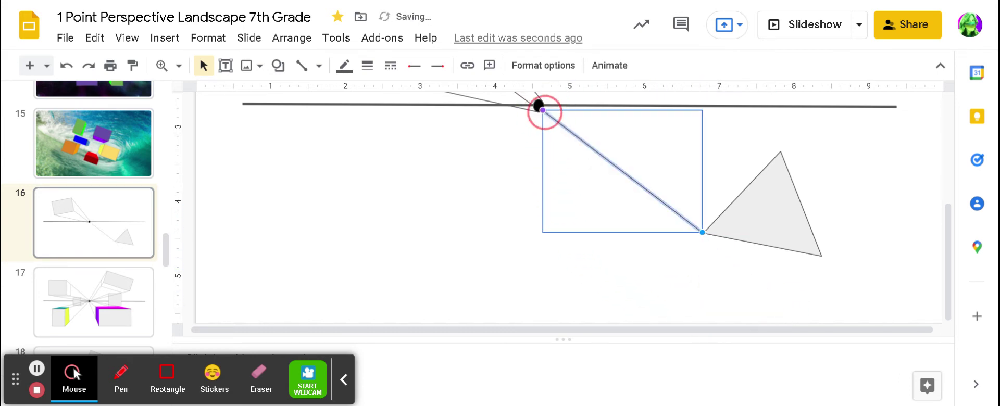
Draw a straight line from the triangle's top corner to the vanishing point
click(319, 65)
click(328, 94)
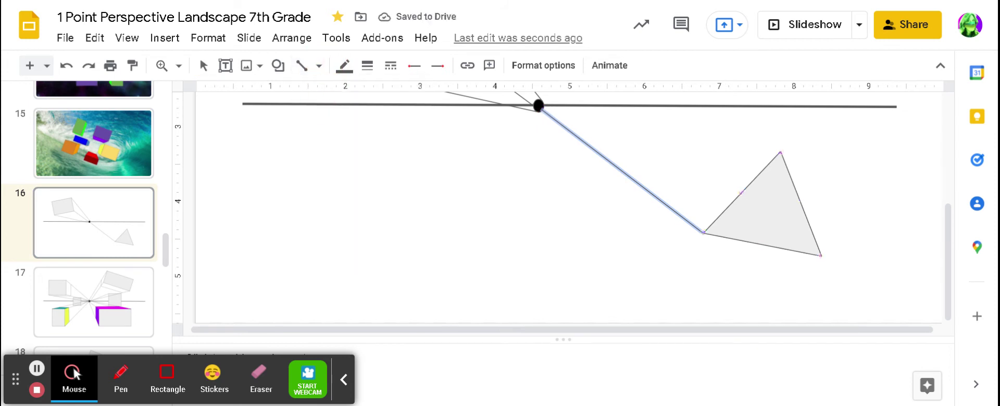
mouse_move(780, 151)
mouse_down()
mouse_move(856, 226)
mouse_move(770, 151)
mouse_move(687, 116)
mouse_move(543, 105)
mouse_up()
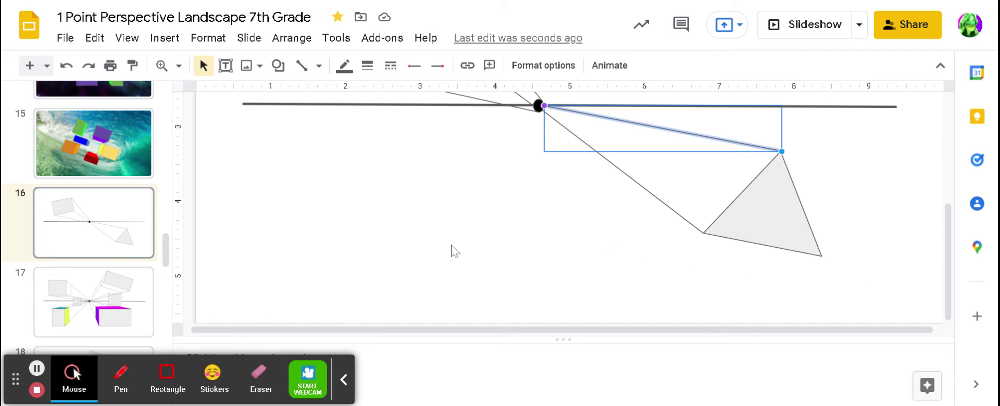
scroll(452, 250, up, 3)
scroll(451, 250, down, 2)
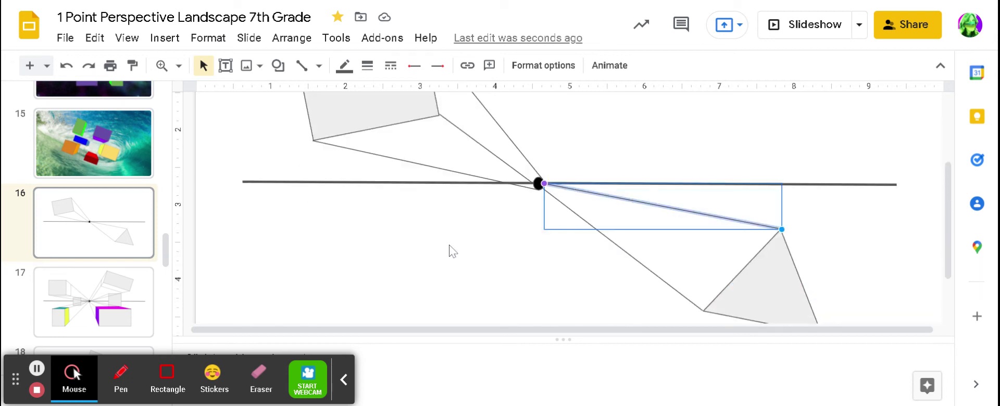
scroll(451, 250, up, 2)
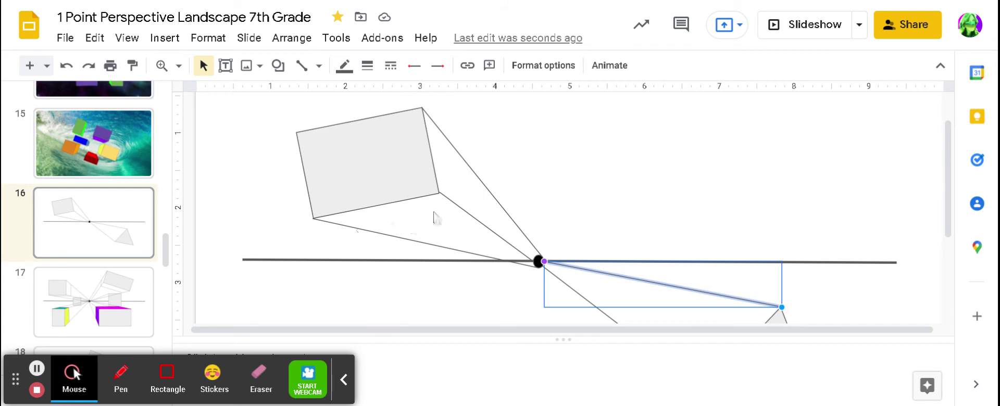
Draw a back edge parallel to the rectangle's right side, spanning the perspective lines from its upper-right and lower-right corners
click(587, 156)
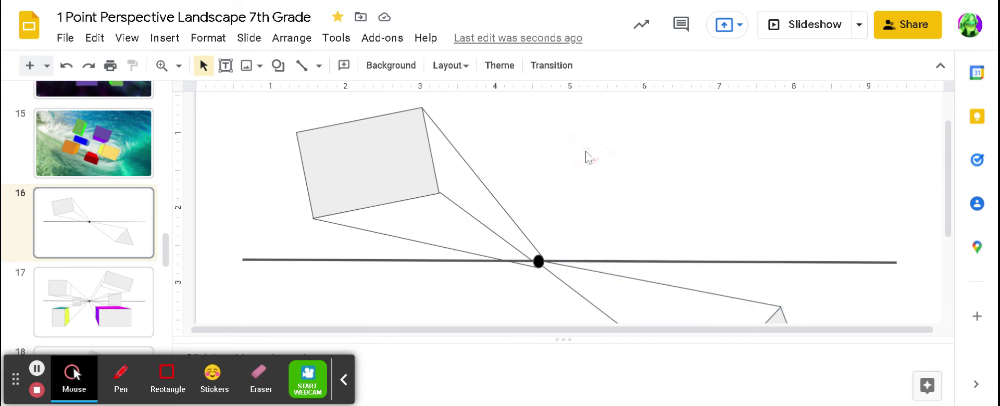
click(319, 66)
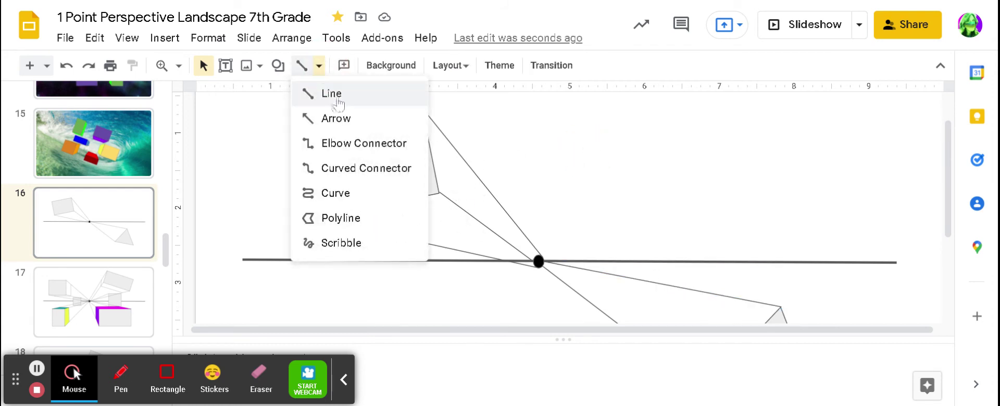
click(337, 94)
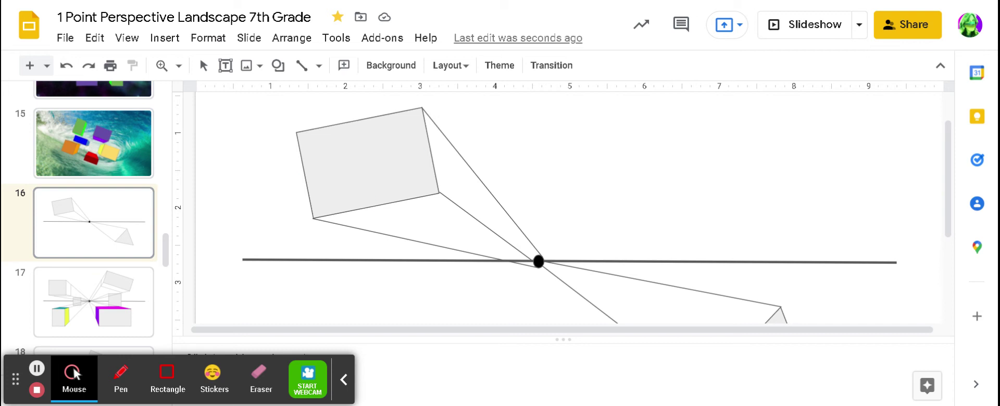
drag(452, 145, 466, 212)
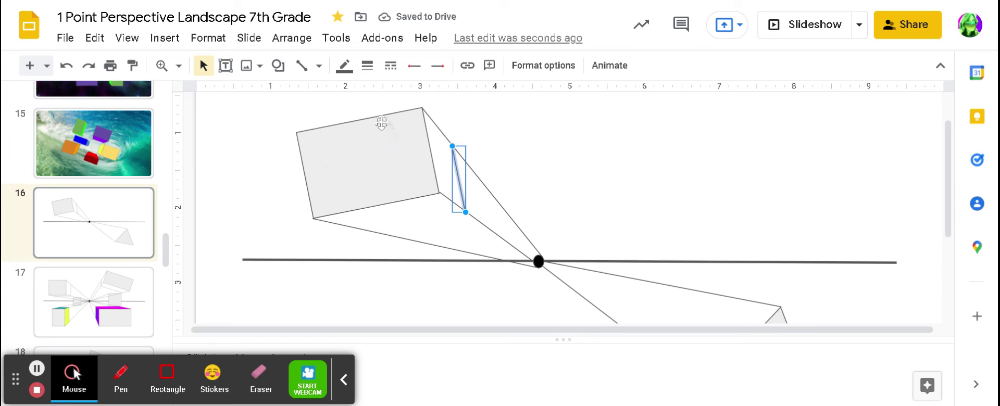
click(536, 159)
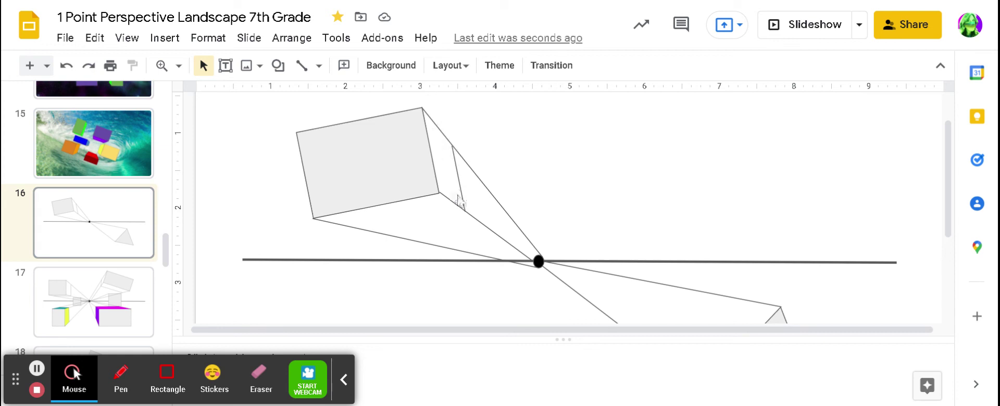
Draw a back edge parallel to the rectangle's bottom side, from the first back edge's lower end to the lower-left corner's perspective line
click(319, 66)
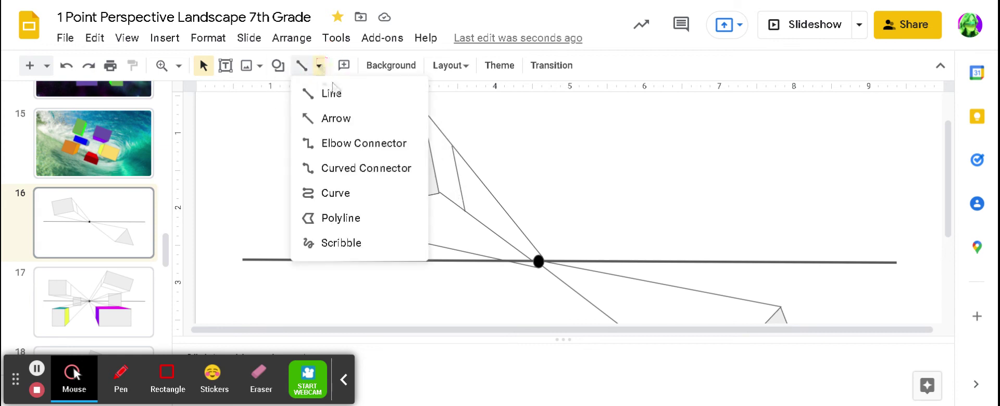
click(338, 97)
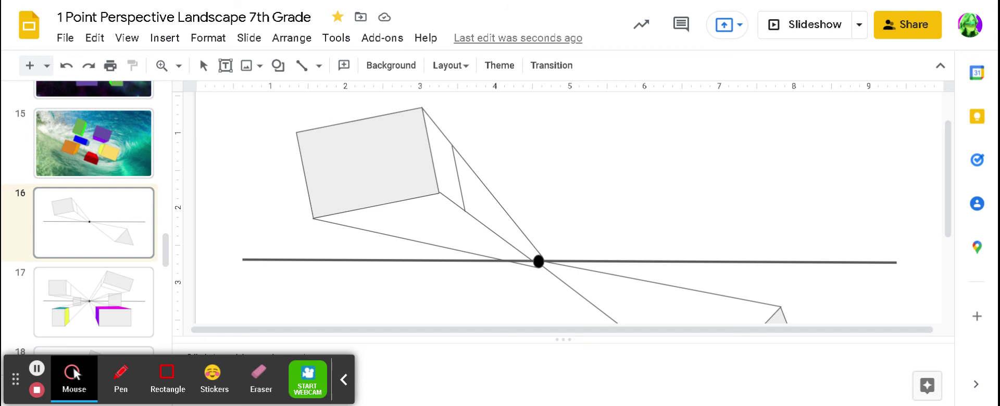
drag(539, 287, 463, 213)
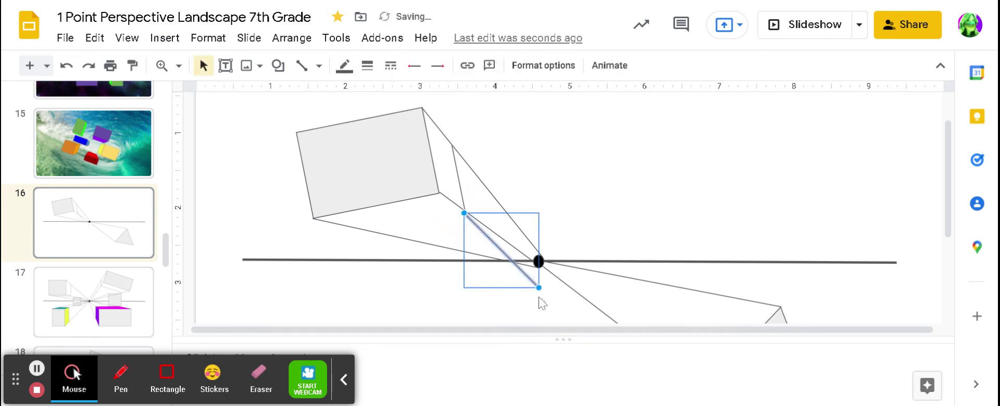
drag(538, 287, 367, 230)
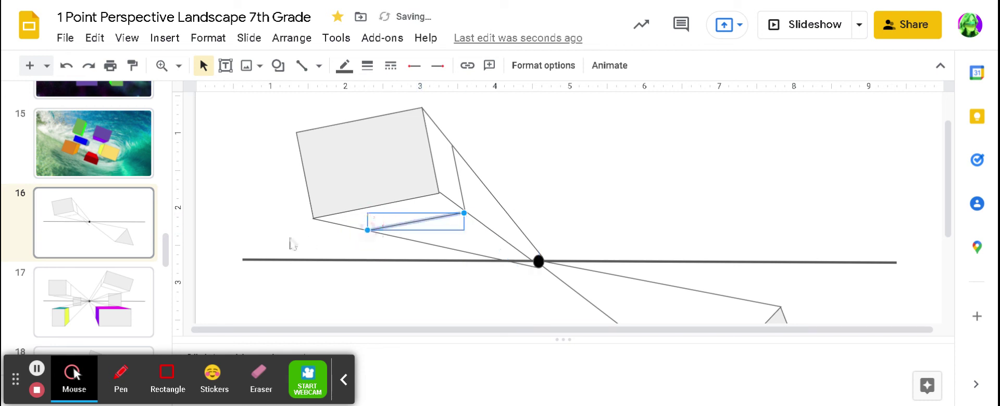
click(256, 165)
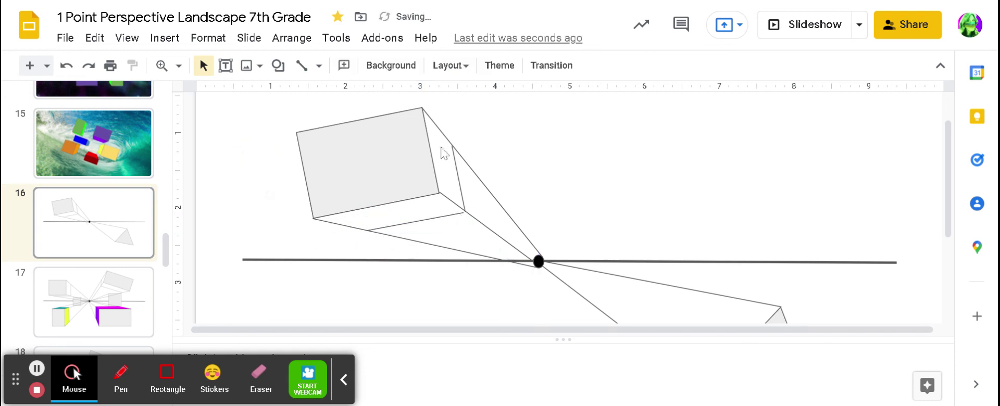
Try tilting the lower back edge out of parallel by moving its left end toward the vanishing point
click(396, 225)
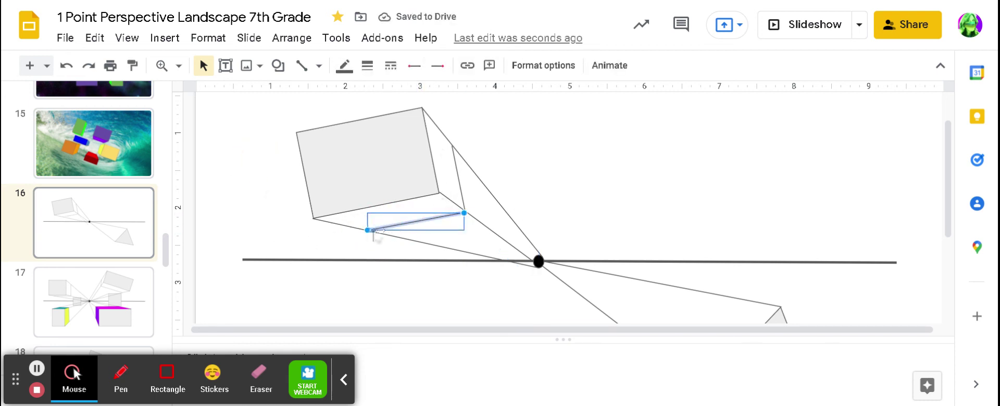
drag(368, 230, 442, 243)
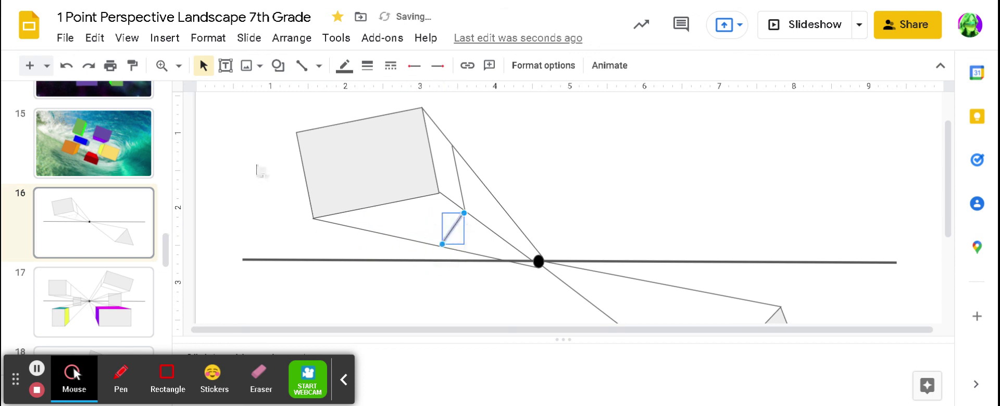
click(474, 235)
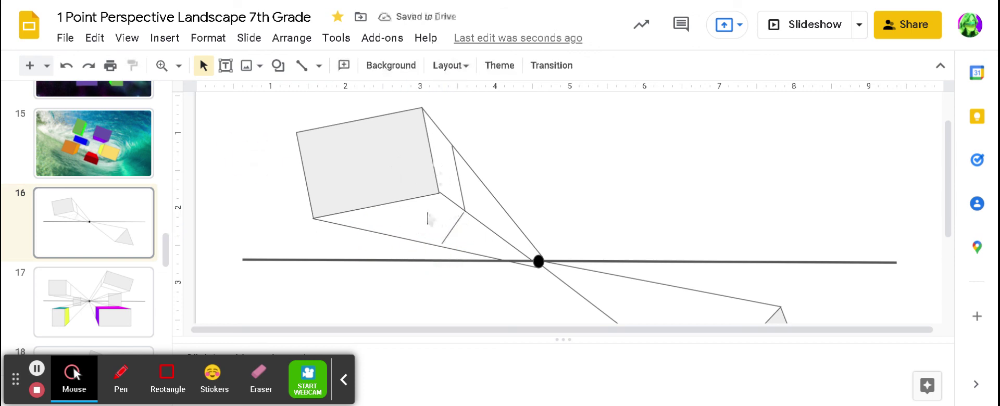
Move the lower back edge's left end back along the perspective line so the edge parallels the rectangle's bottom side
click(445, 244)
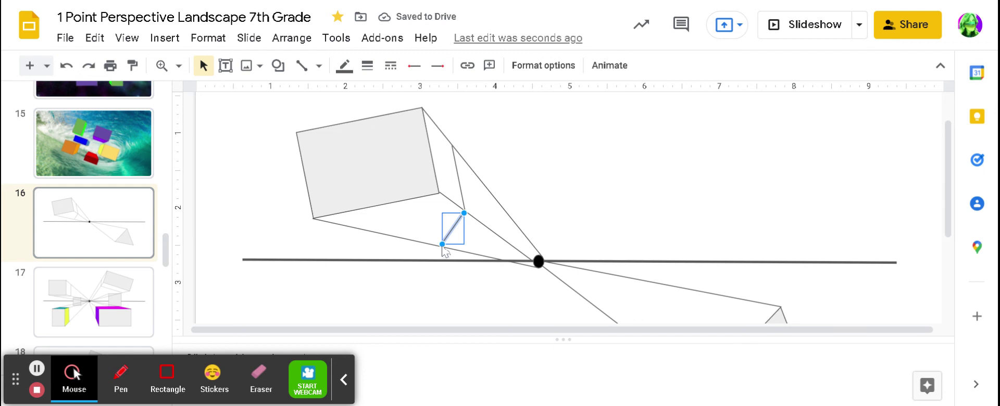
drag(443, 243, 363, 228)
click(449, 171)
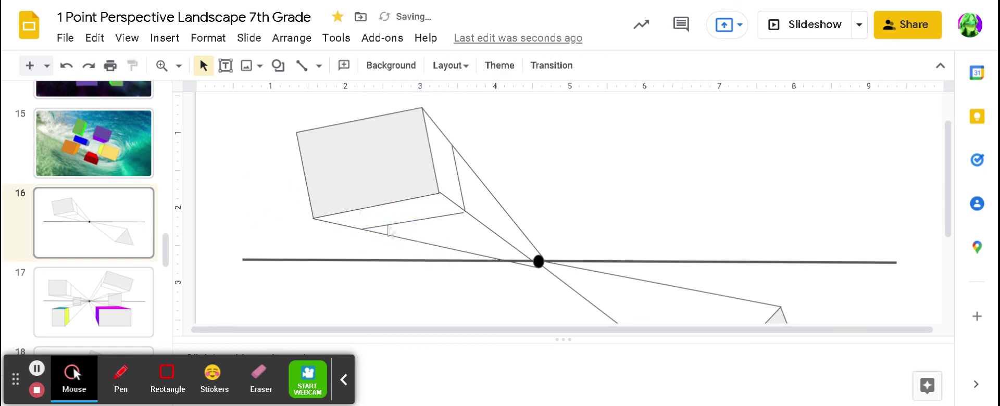
Draw a straight back edge parallel to the triangle's upper-left side, spanning its two perspective lines
scroll(700, 195, down, 3)
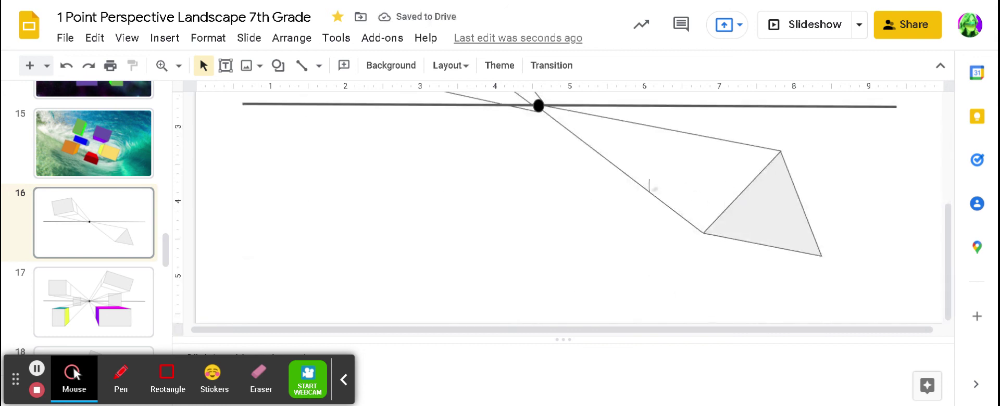
click(318, 65)
click(323, 94)
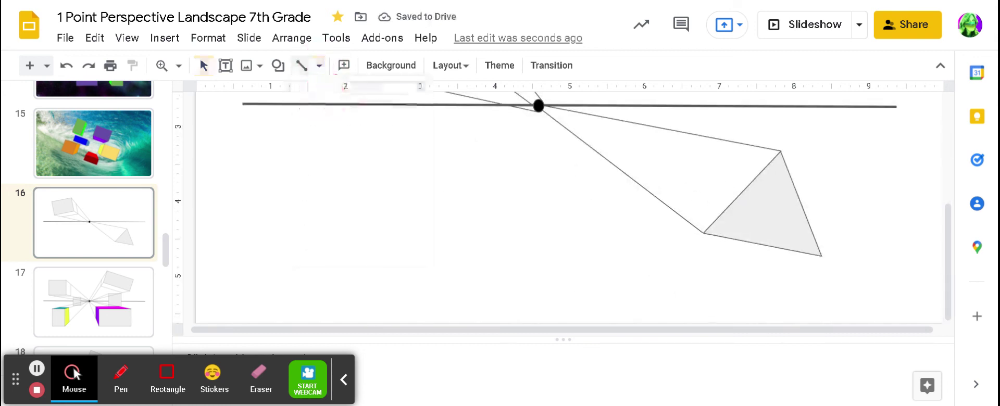
mouse_move(708, 137)
mouse_down()
mouse_move(781, 212)
mouse_move(647, 196)
mouse_move(592, 144)
mouse_move(685, 190)
mouse_move(702, 221)
mouse_move(646, 186)
mouse_up()
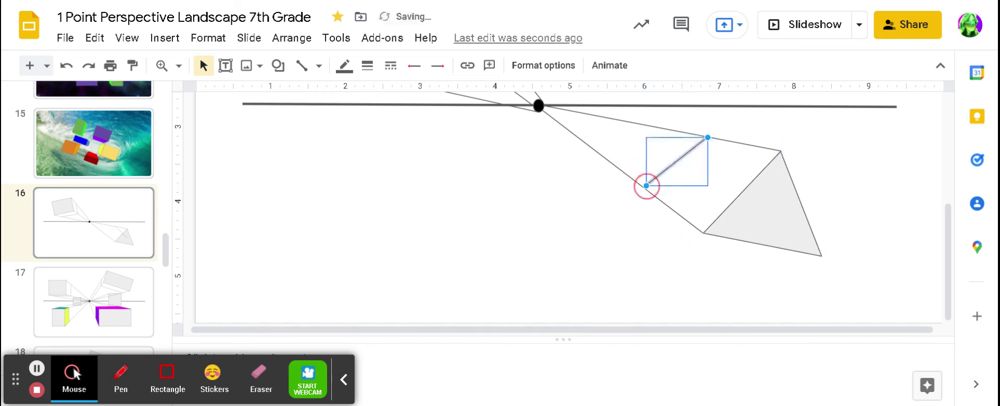
click(865, 164)
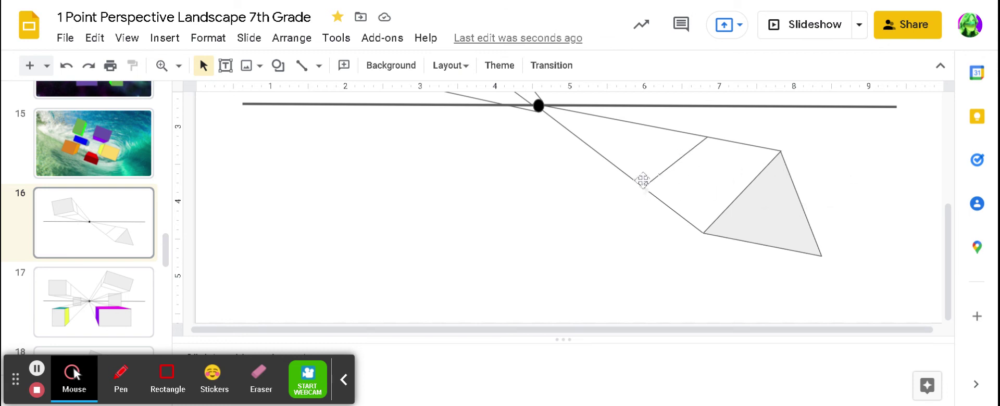
scroll(642, 187, up, 3)
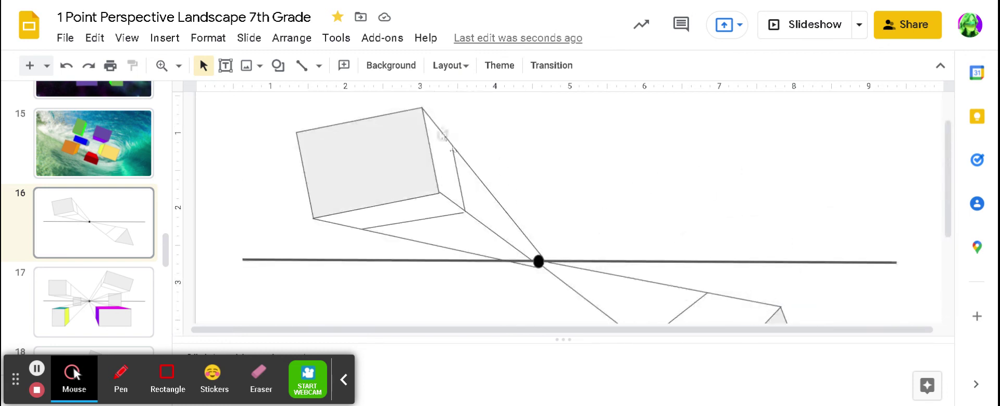